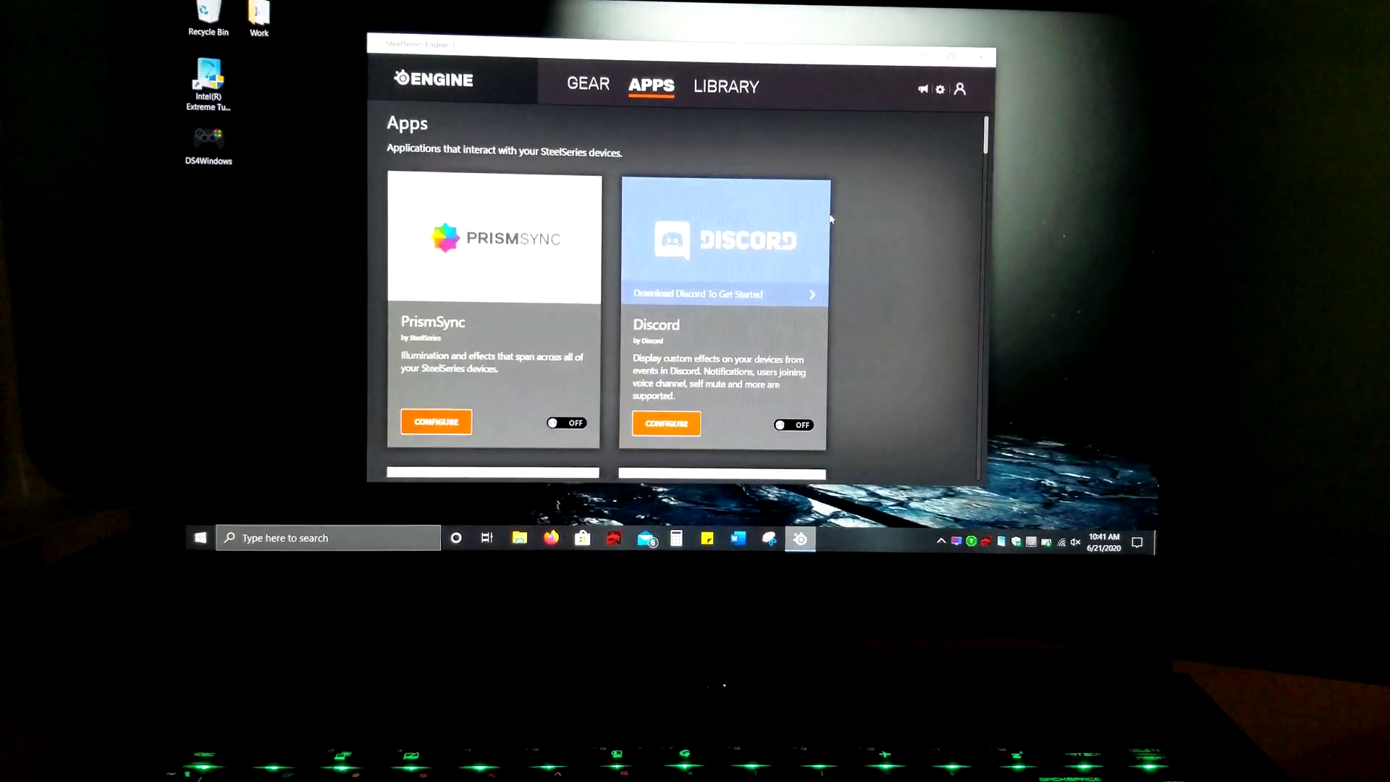
Check the empty LIBRARY tab, then return to GEAR showing the MSI Per Key RGB Keyboard
click(719, 89)
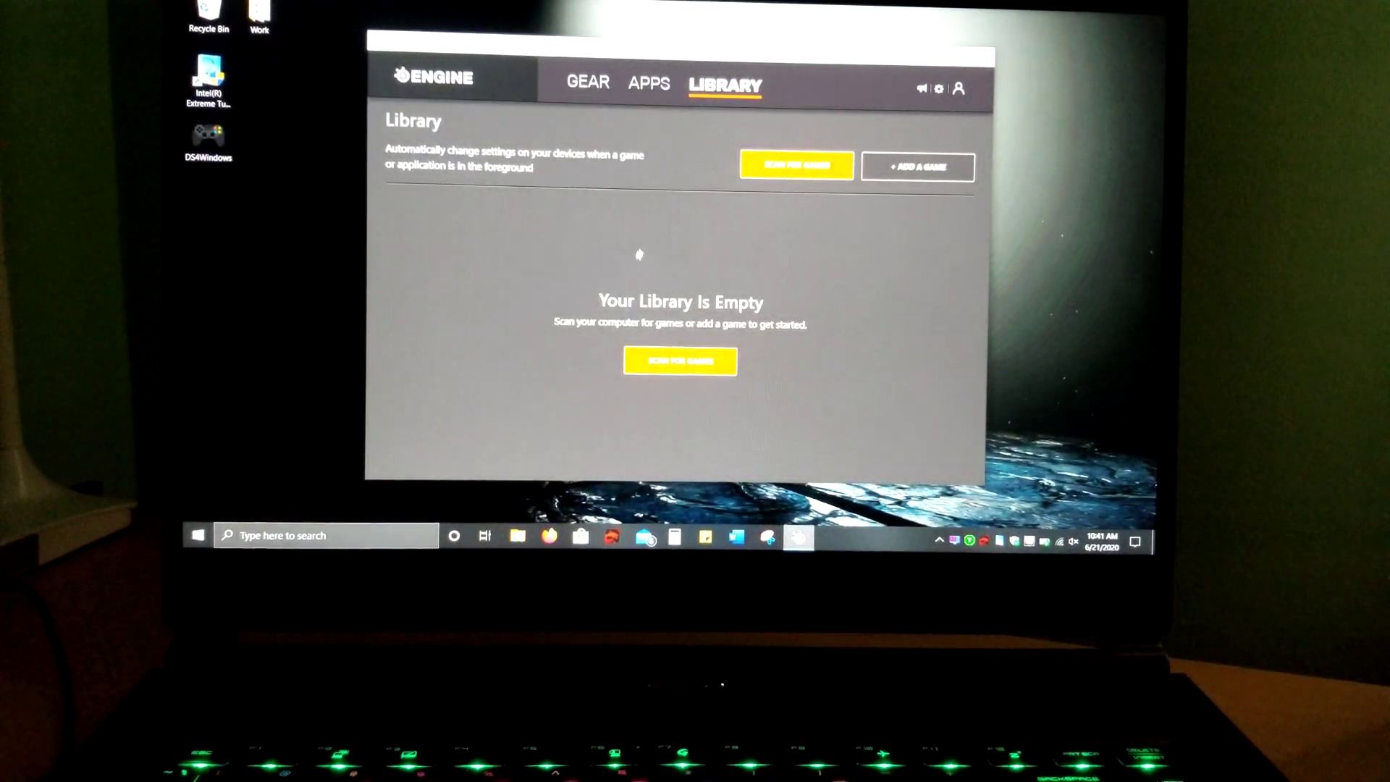
click(589, 89)
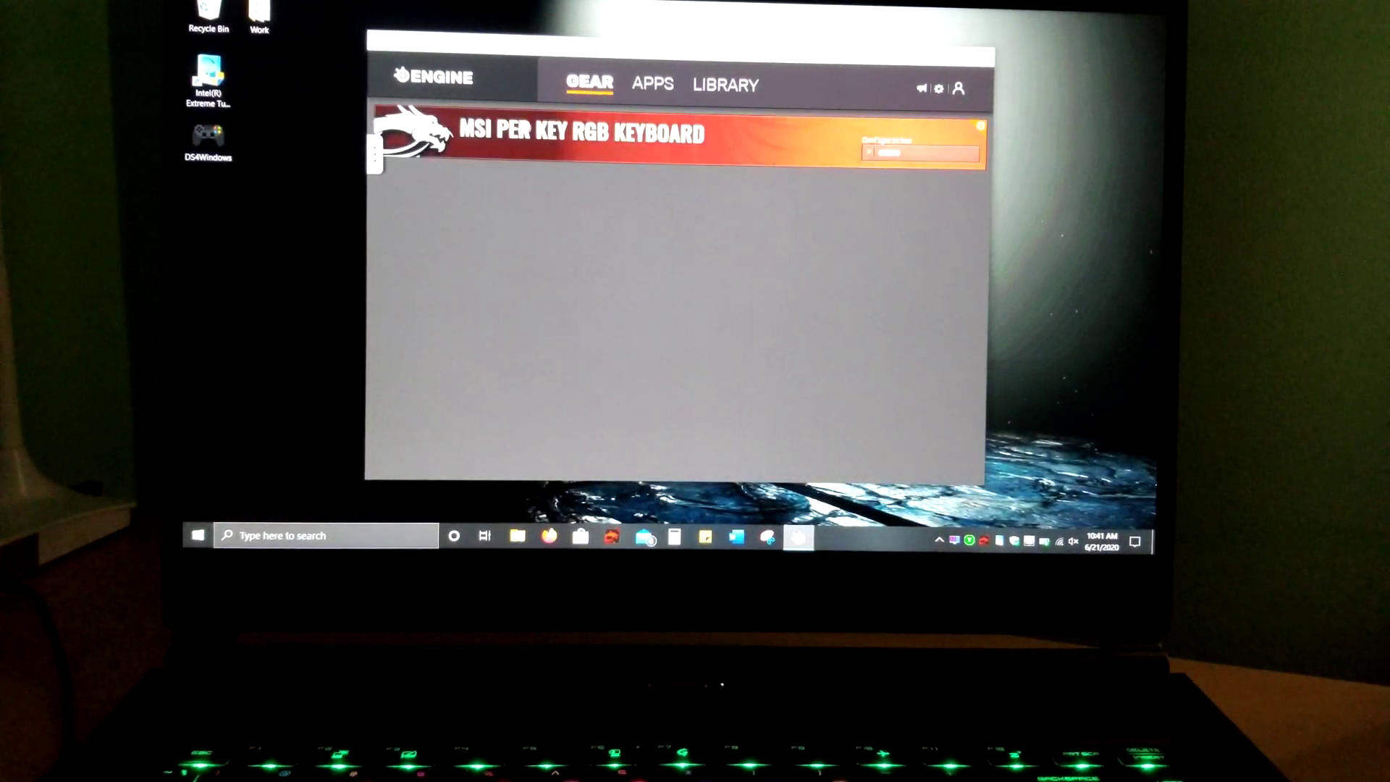